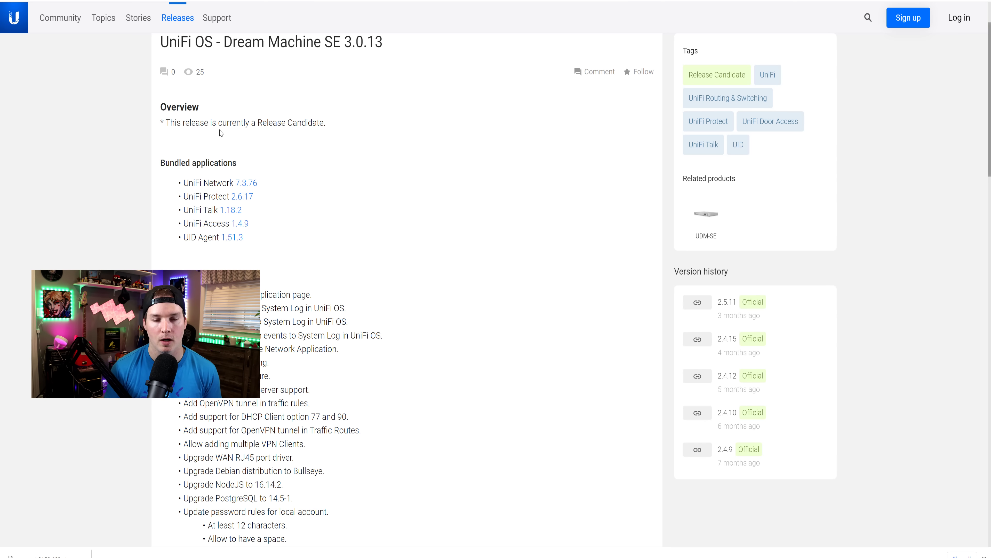
# Step: Scroll through the Dream Machine SE 3.0.13 release notes on Ubiquiti Community
pyautogui.scroll(-1, 324, 165)
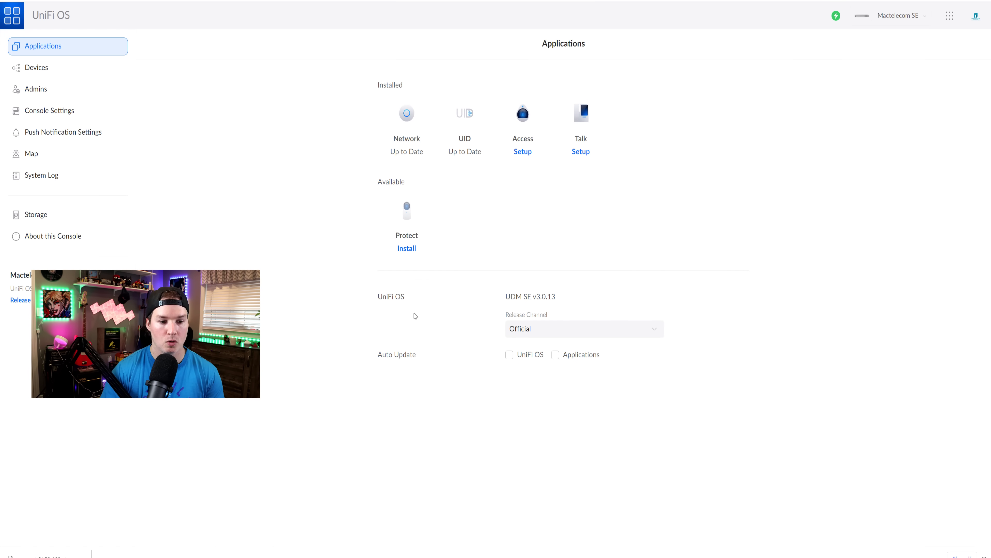
# Step: Check the available release channels and keep it on Official
pyautogui.click(537, 328)
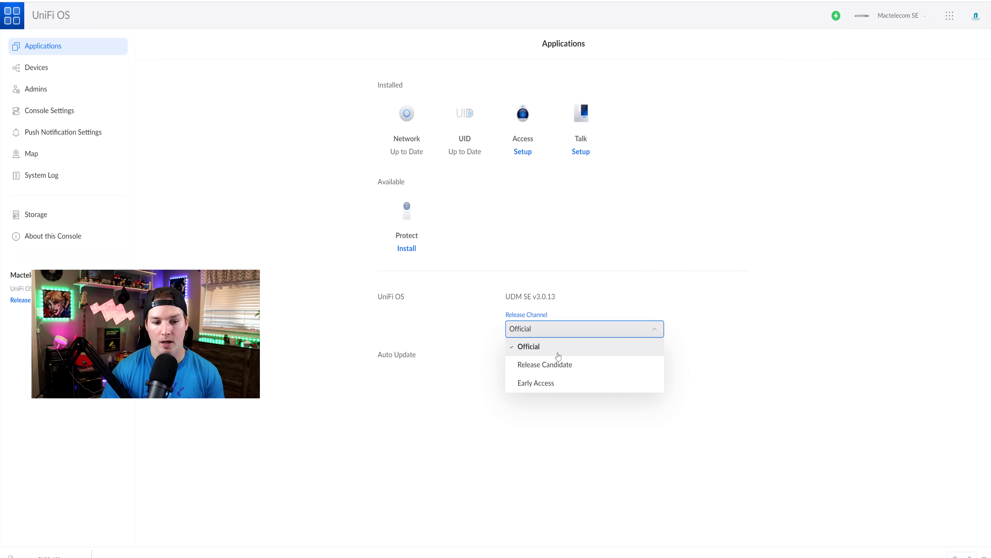
pyautogui.click(728, 311)
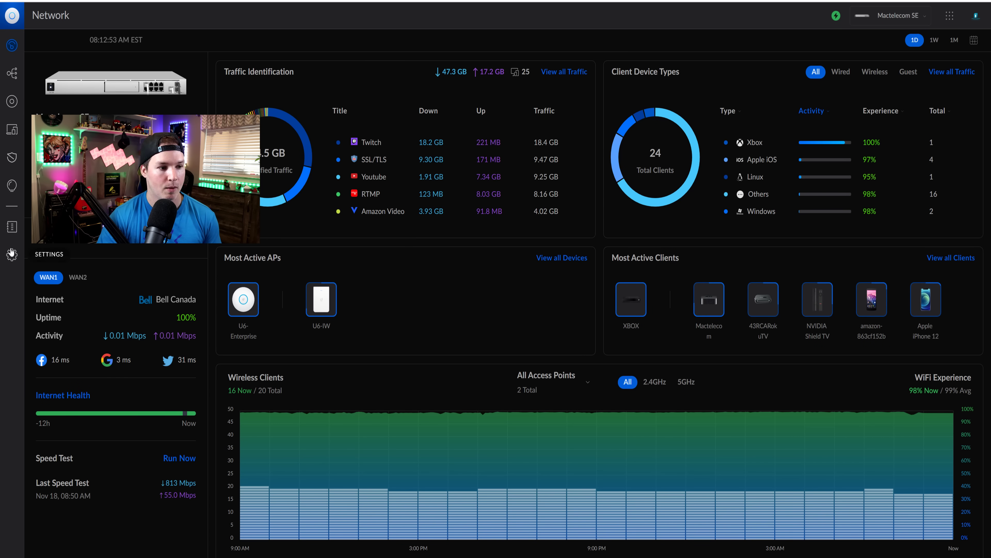
# Step: Inspect the USW-Enterprise-24-PoE switch's details and port map, then view Traffic Identification
pyautogui.click(12, 101)
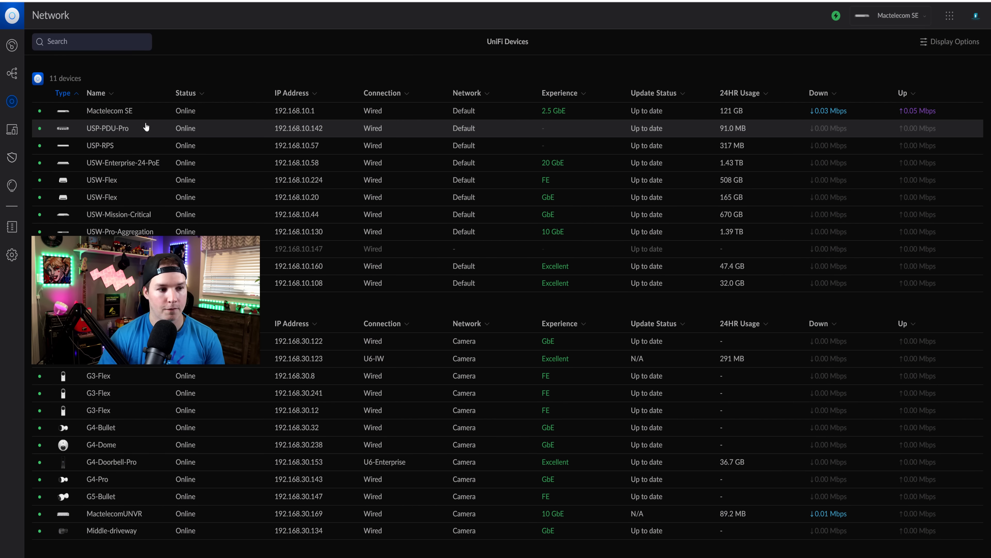
pyautogui.click(122, 164)
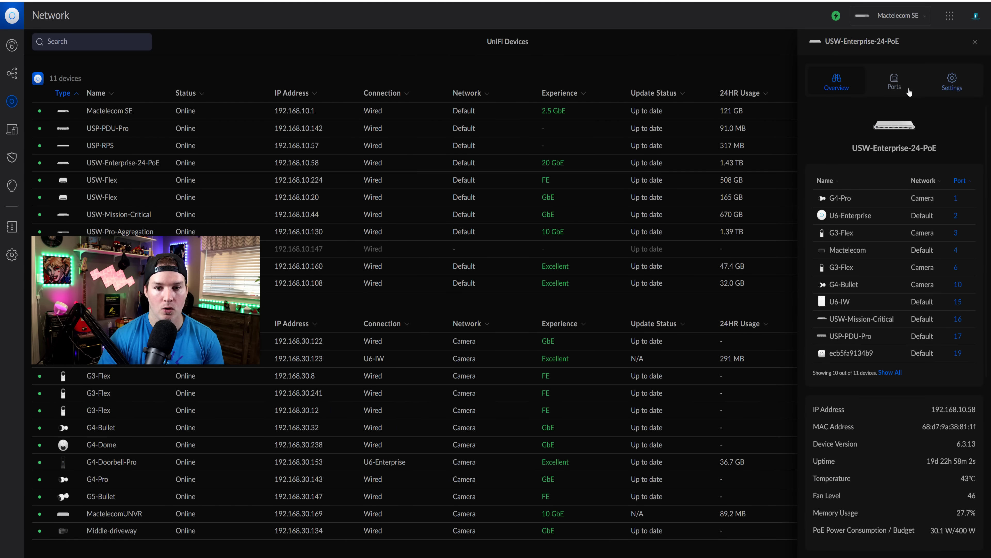
pyautogui.click(894, 82)
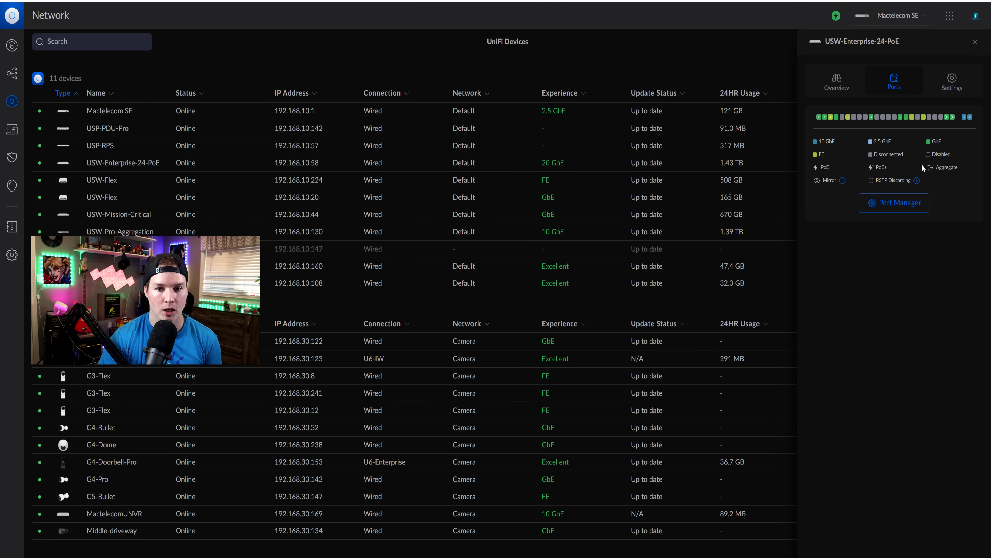
pyautogui.click(976, 41)
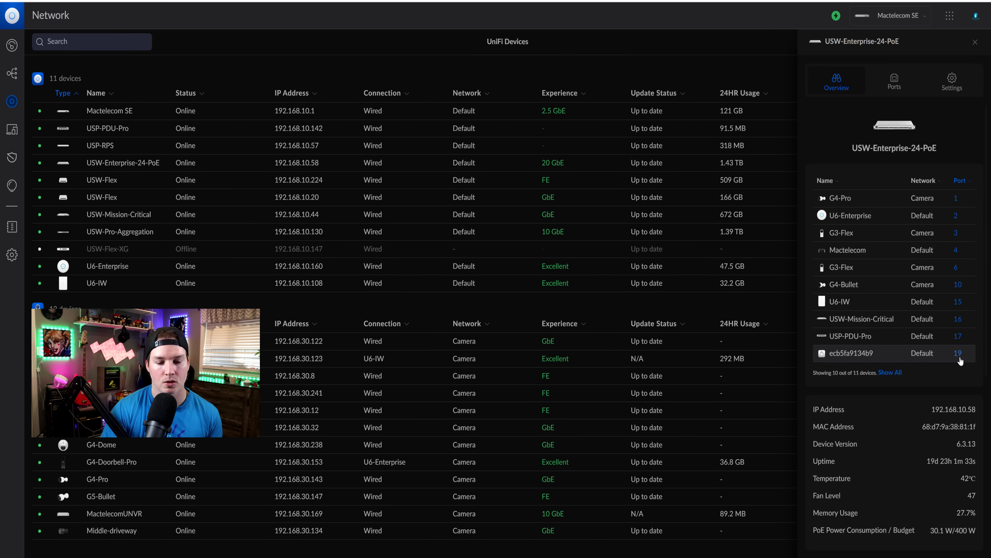
pyautogui.click(12, 157)
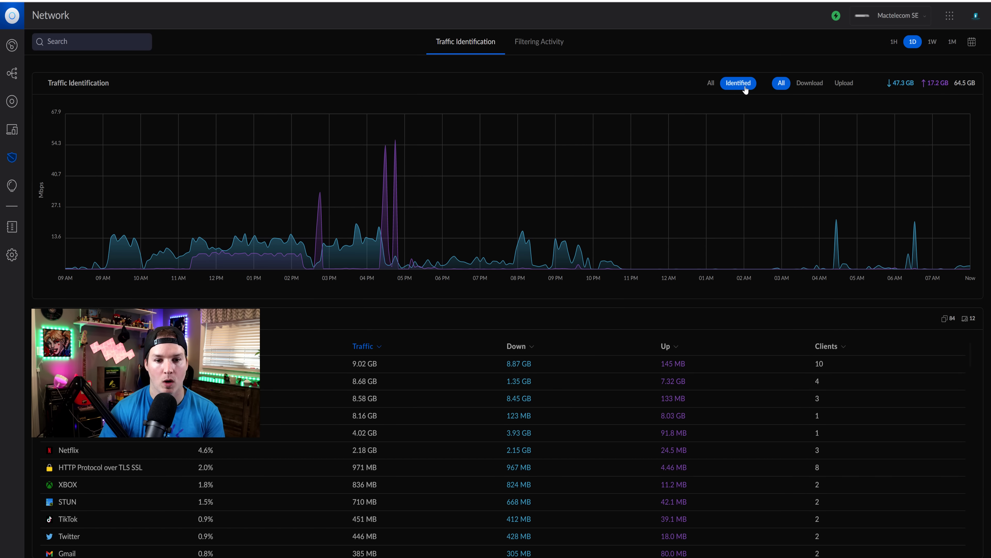
# Step: Check Filtering Activity, which shows zero blocks
pyautogui.click(548, 51)
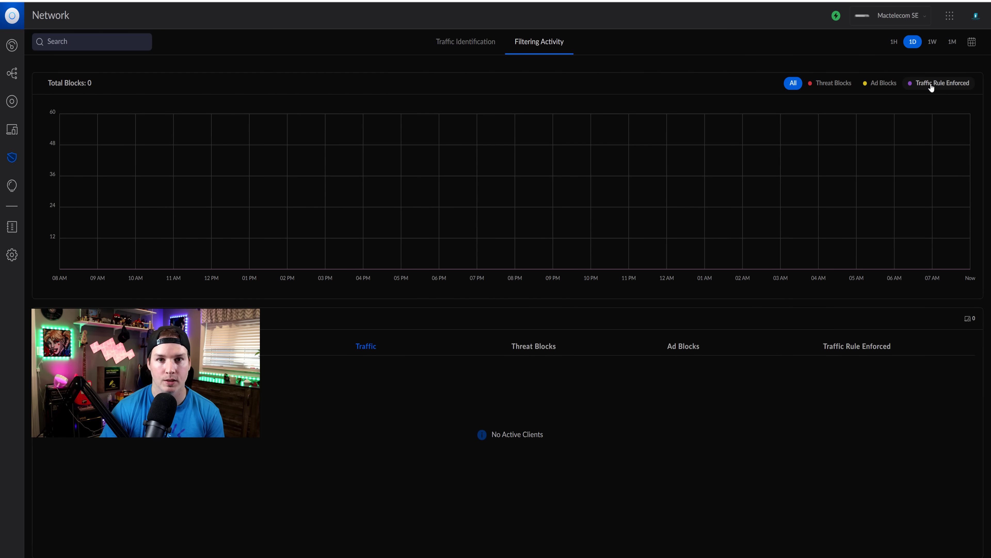
pyautogui.moveTo(874, 129)
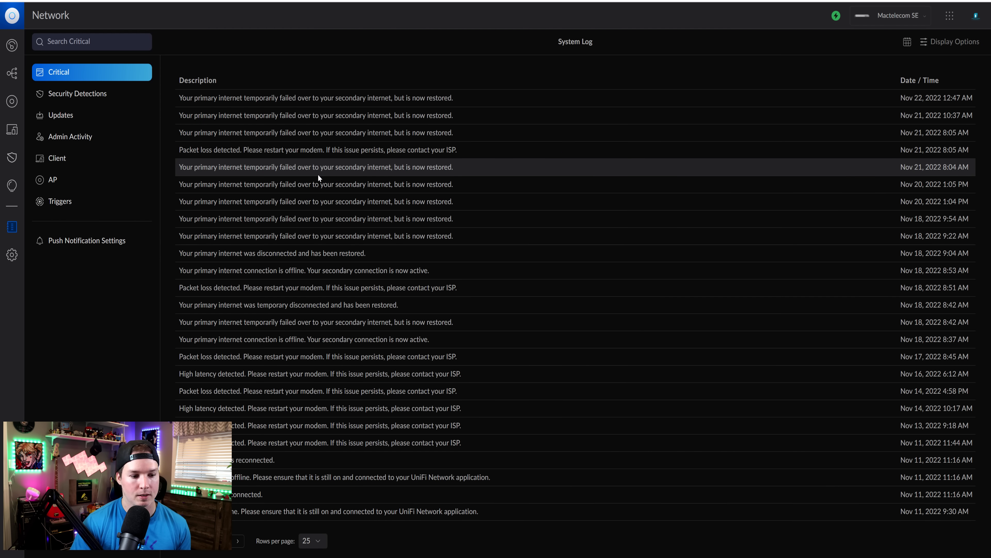
# Step: Filter the System Log by Security Detections, Updates, Admin Activity, Client, AP and Triggers in turn
pyautogui.click(78, 94)
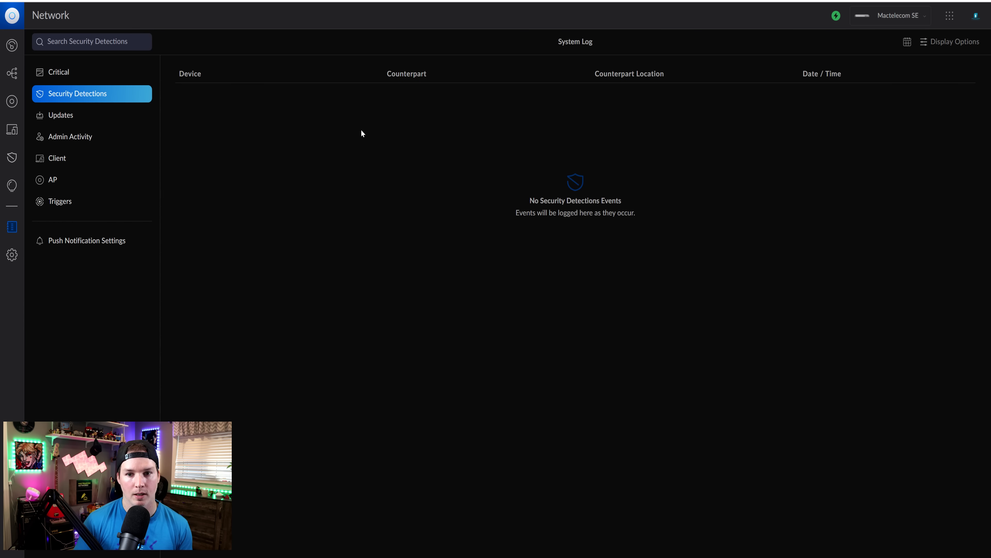
pyautogui.click(95, 117)
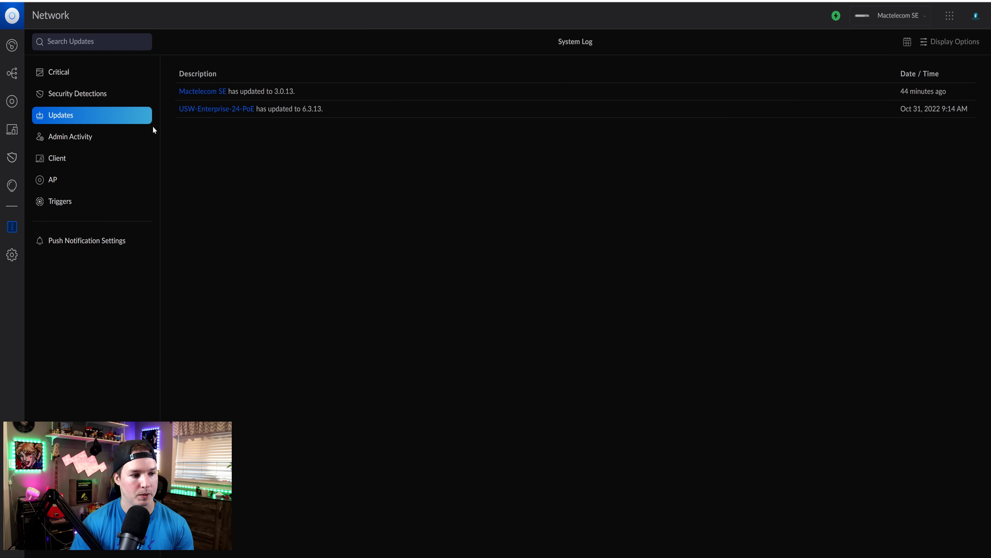
pyautogui.click(87, 137)
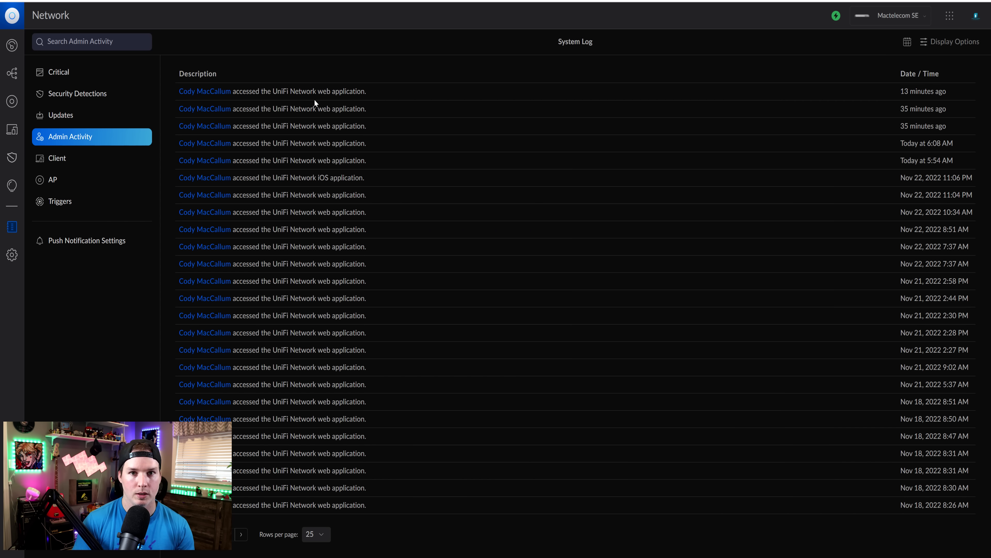
pyautogui.click(57, 158)
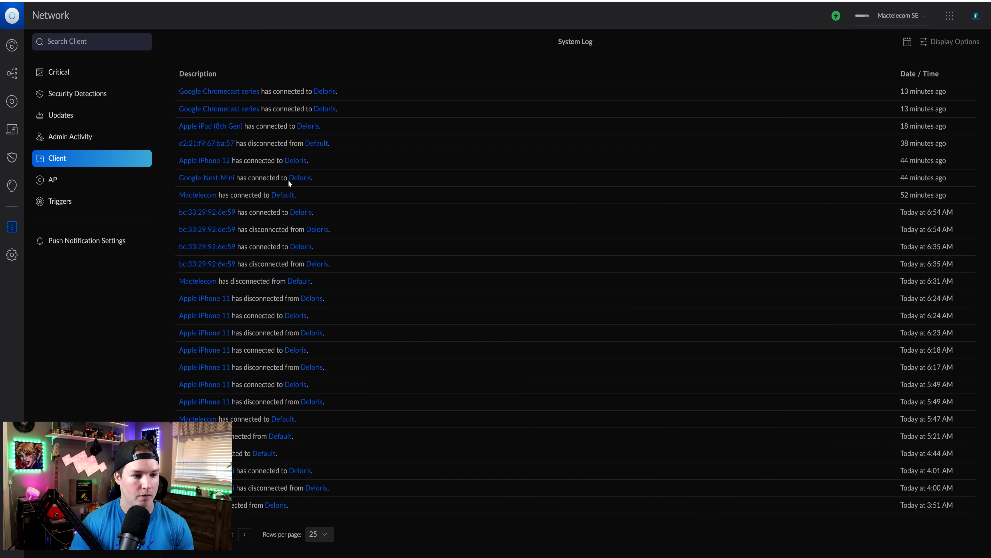
pyautogui.click(98, 183)
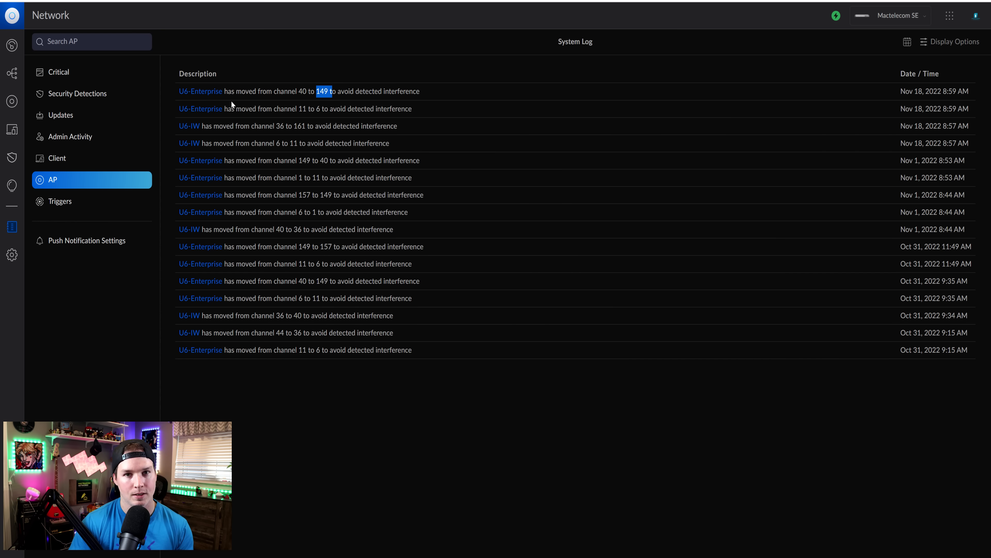
pyautogui.click(59, 202)
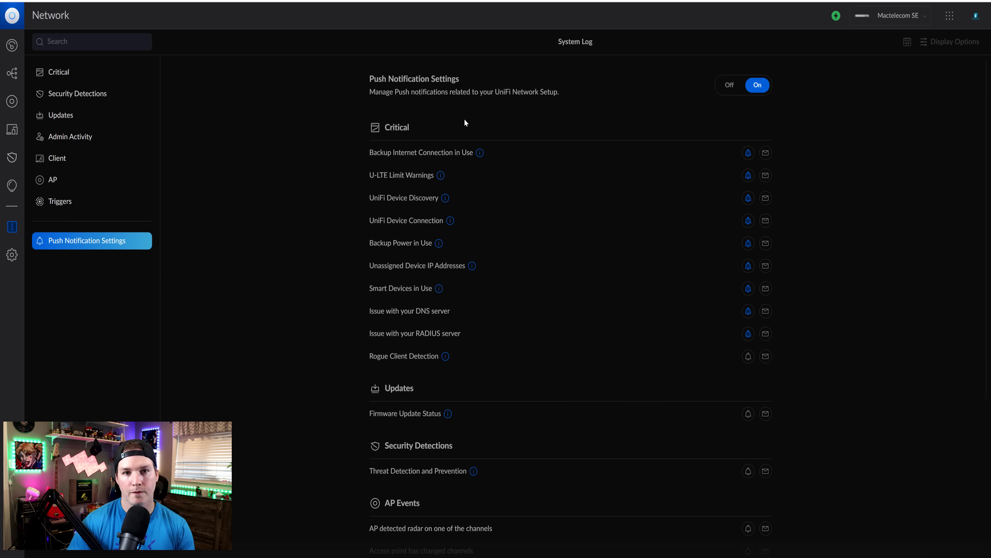
# Step: Browse the System Log, filter it to Critical entries and open Display Options
pyautogui.doubleClick(391, 128)
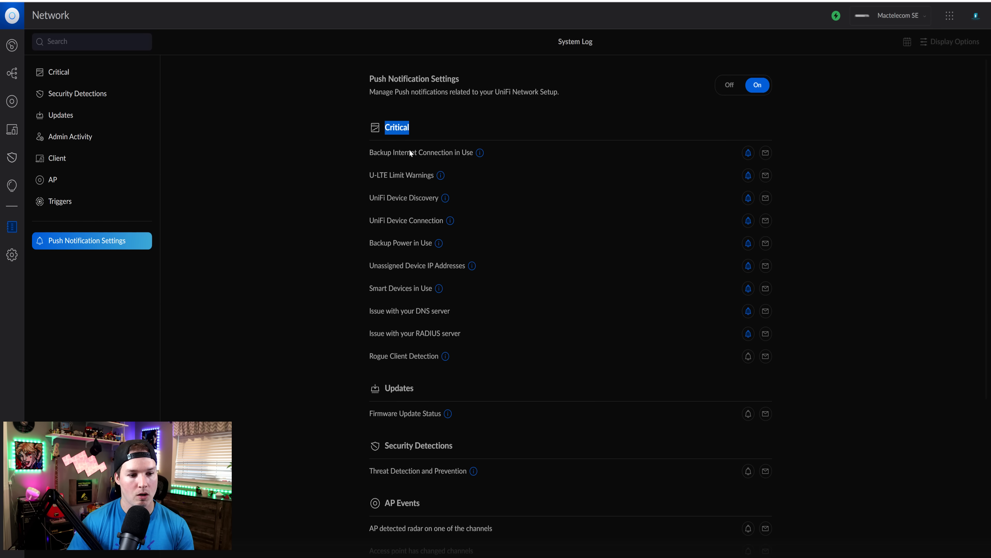
pyautogui.scroll(-3, 414, 372)
pyautogui.scroll(1, 416, 371)
pyautogui.scroll(-2, 422, 343)
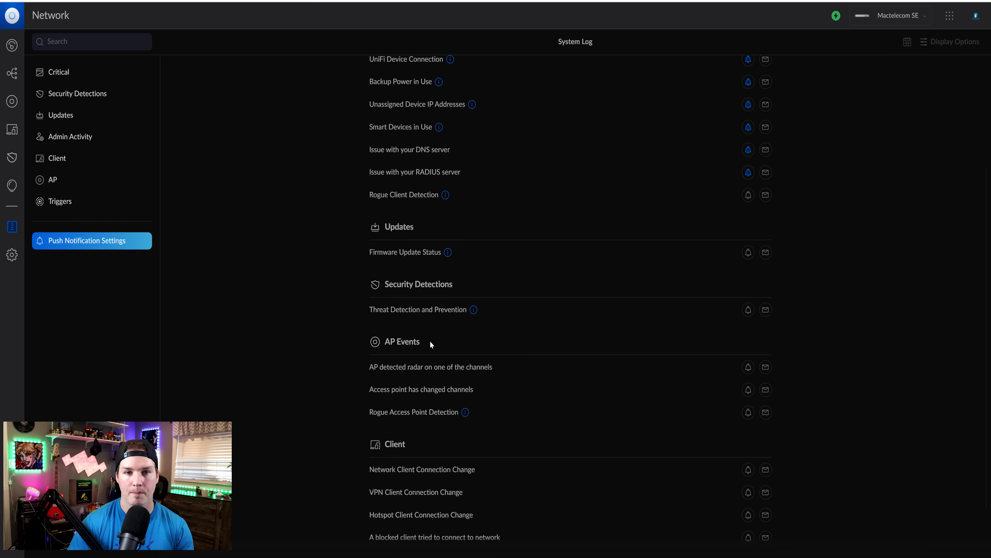
pyautogui.scroll(1, 420, 339)
pyautogui.scroll(-2, 570, 305)
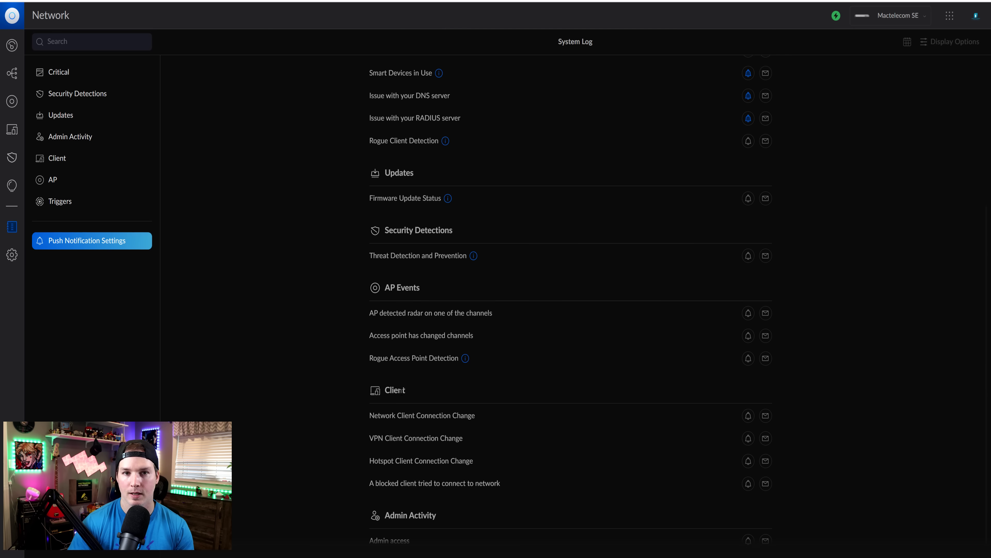
pyautogui.scroll(-1, 407, 419)
pyautogui.scroll(5, 403, 484)
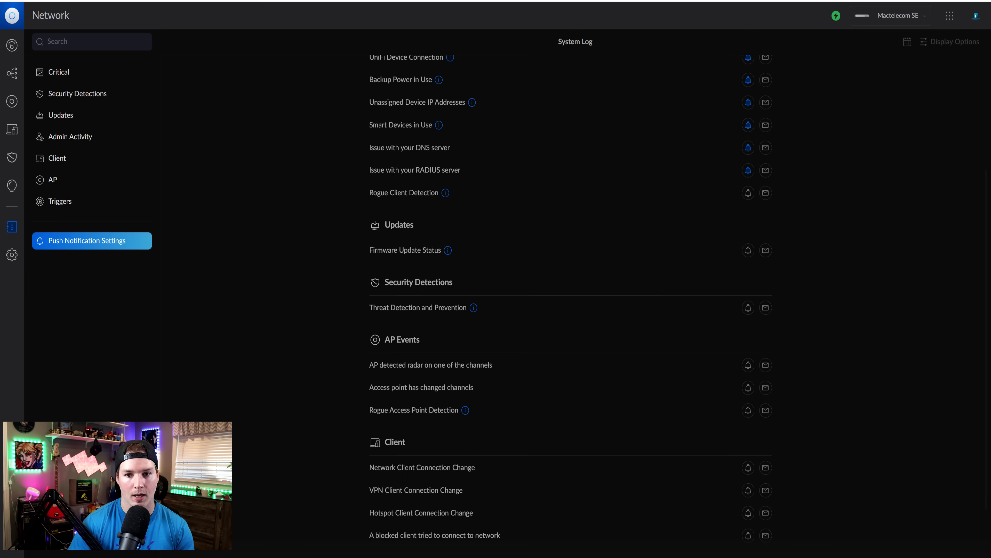
pyautogui.click(59, 72)
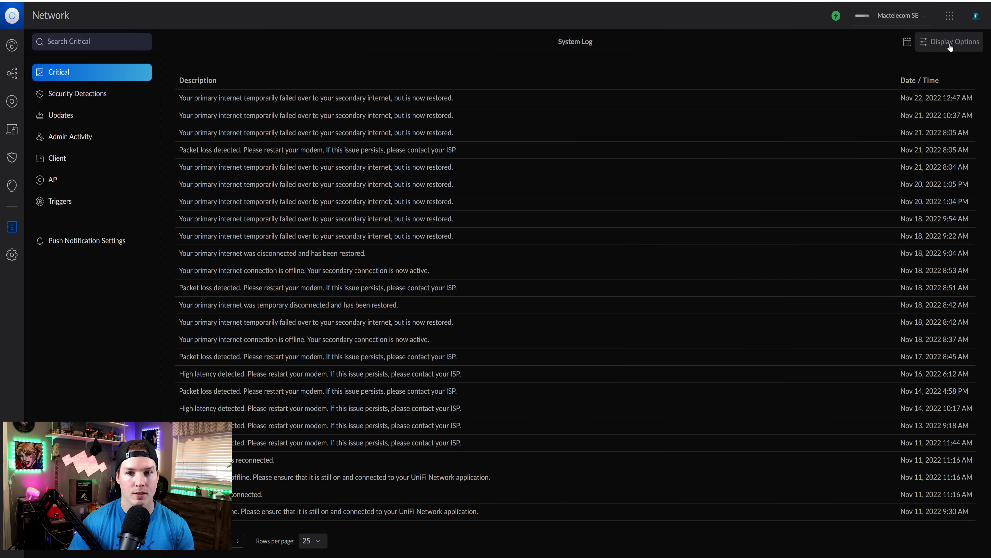
pyautogui.click(949, 46)
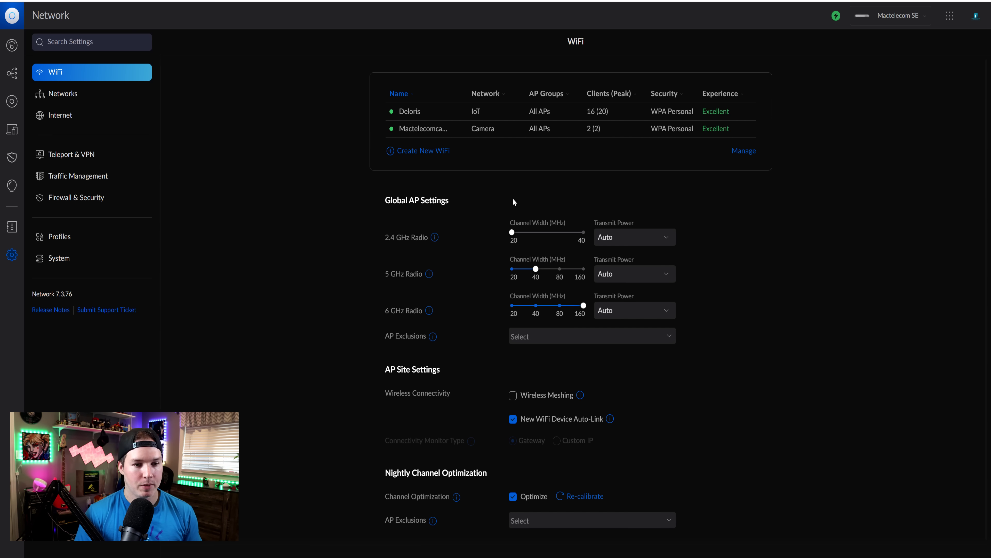
# Step: Highlight Global AP Settings, select the IoT WiFi network in edit mode, and edit the networks table
pyautogui.moveTo(382, 201); pyautogui.dragTo(458, 200)
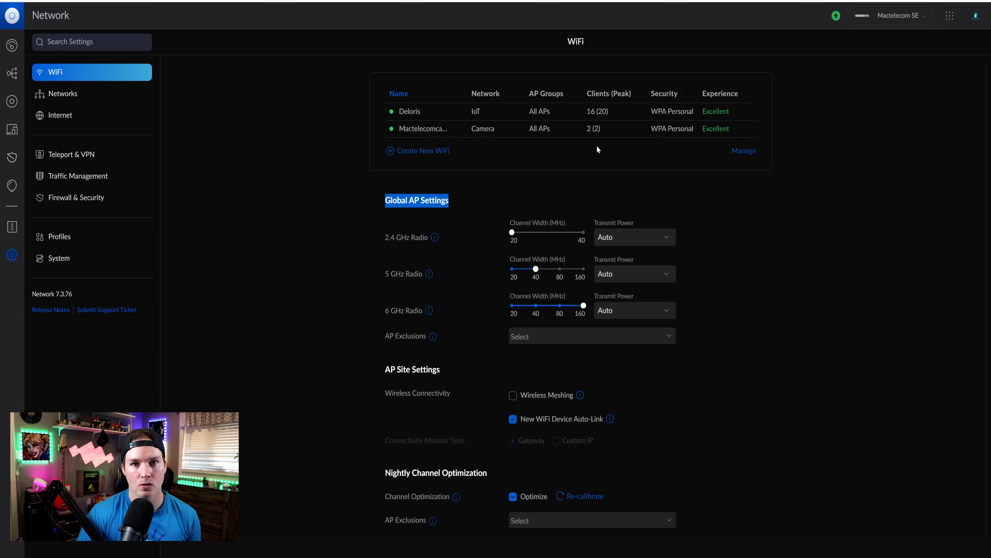
pyautogui.click(750, 149)
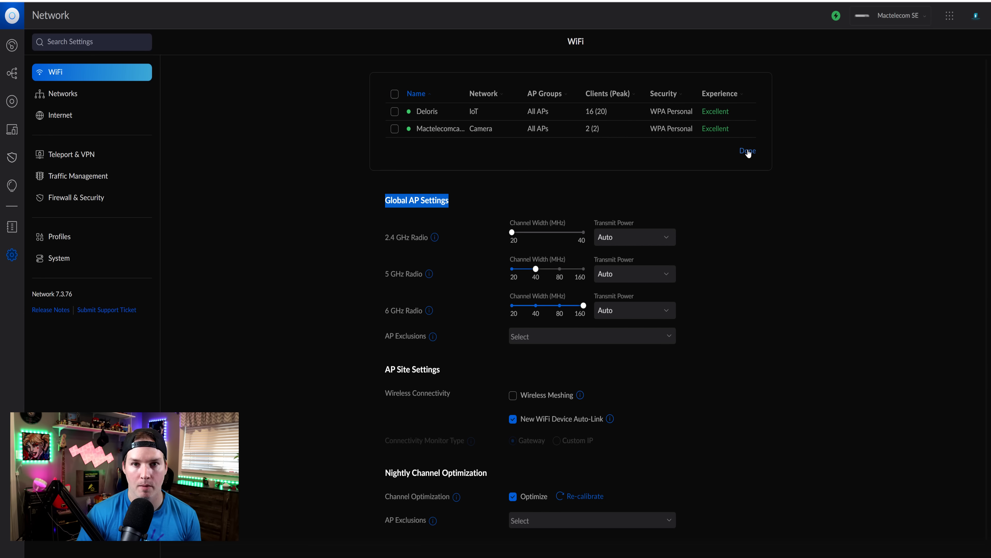
pyautogui.click(393, 114)
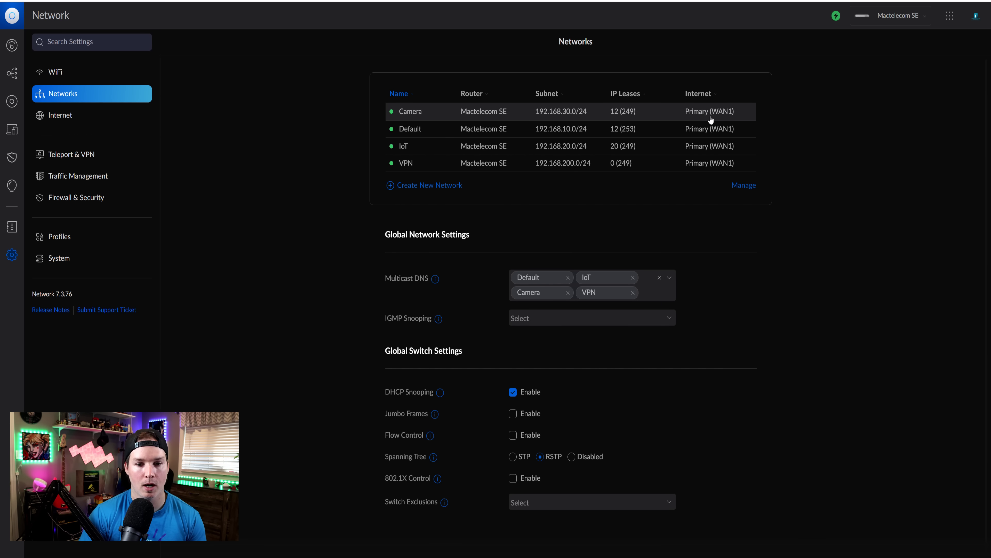
pyautogui.click(747, 186)
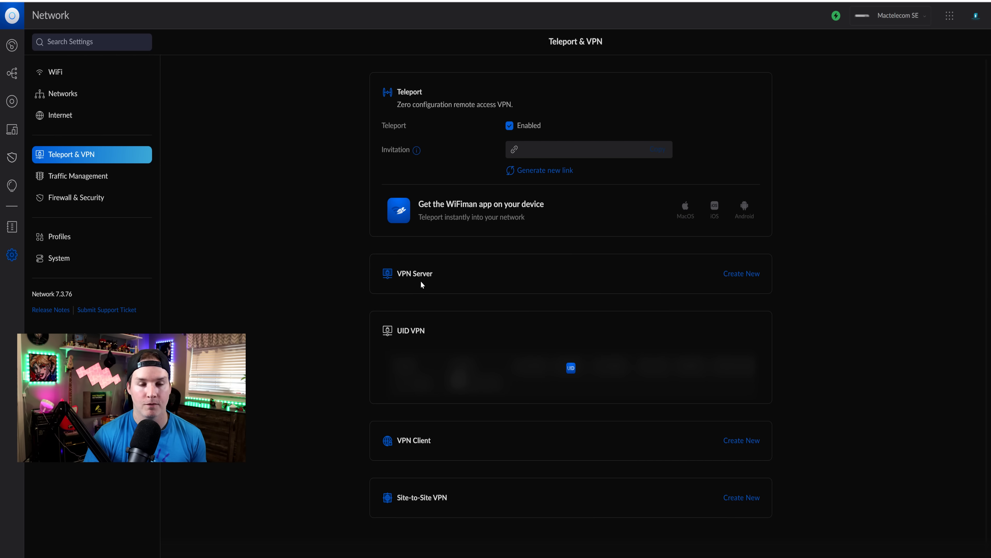
# Step: Start a new L2TP VPN server and view the Site-to-Site VPN protocols without changing them
pyautogui.click(761, 278)
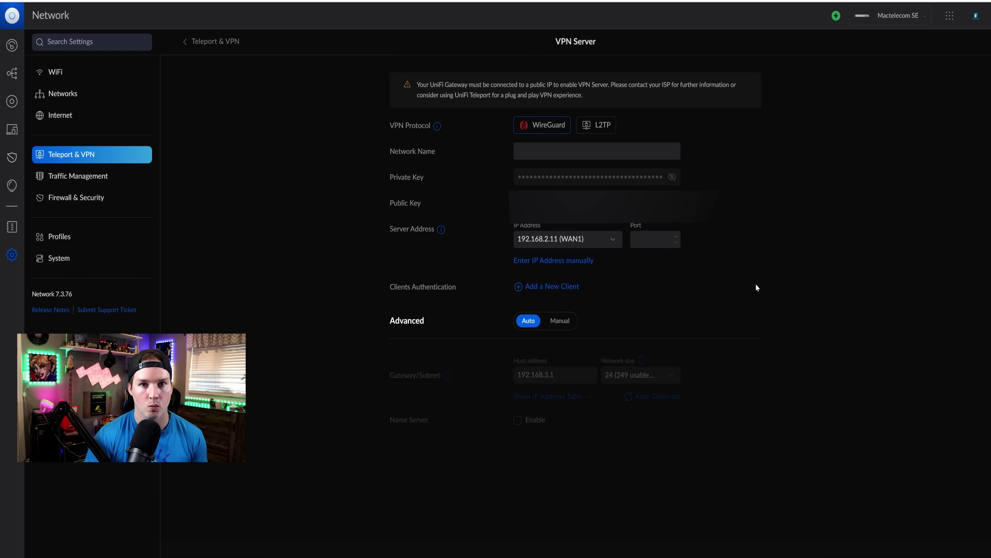
pyautogui.click(612, 128)
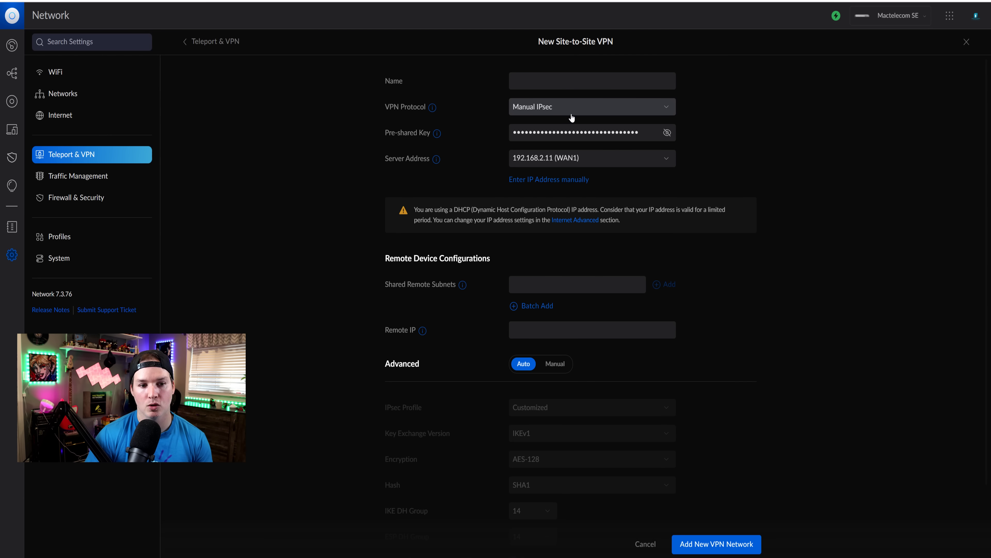
pyautogui.click(571, 115)
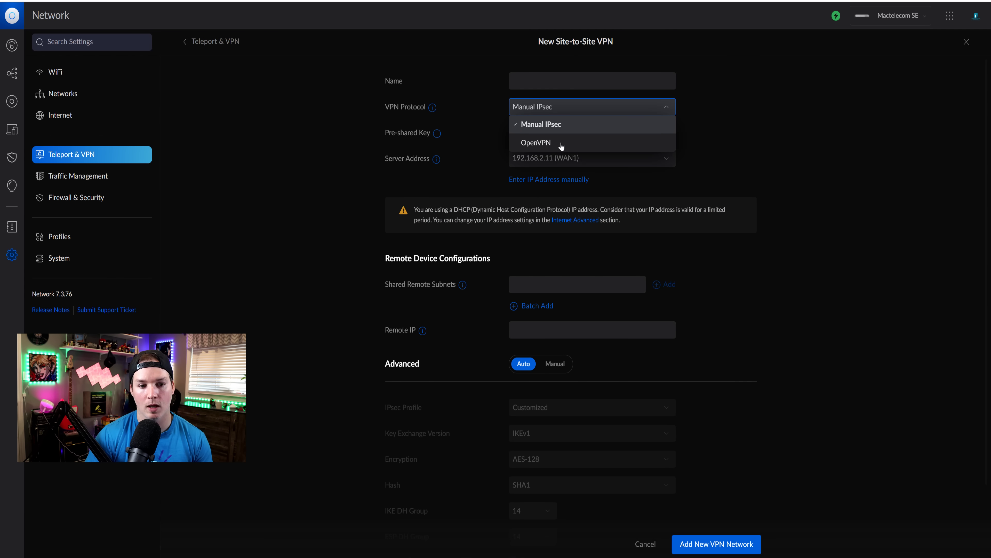
pyautogui.click(812, 128)
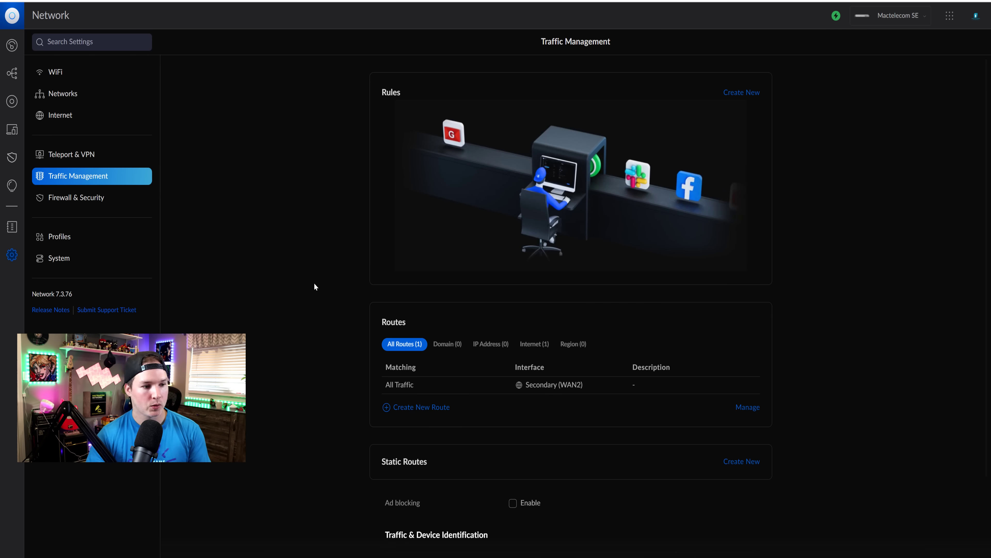
# Step: Tick Ad blocking and view its network choices, then leave for System settings unapplied
pyautogui.scroll(-3, 273, 249)
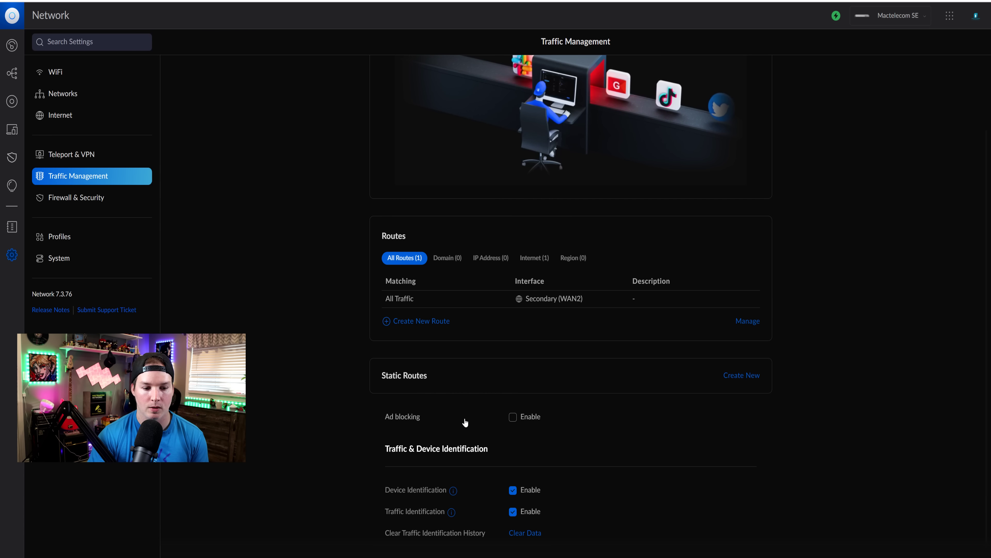
pyautogui.click(513, 417)
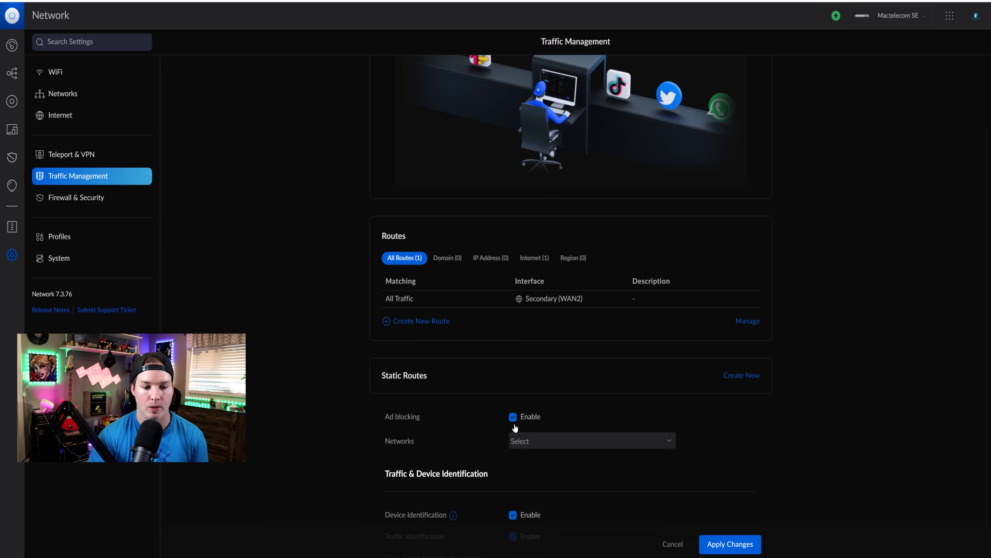
pyautogui.click(542, 444)
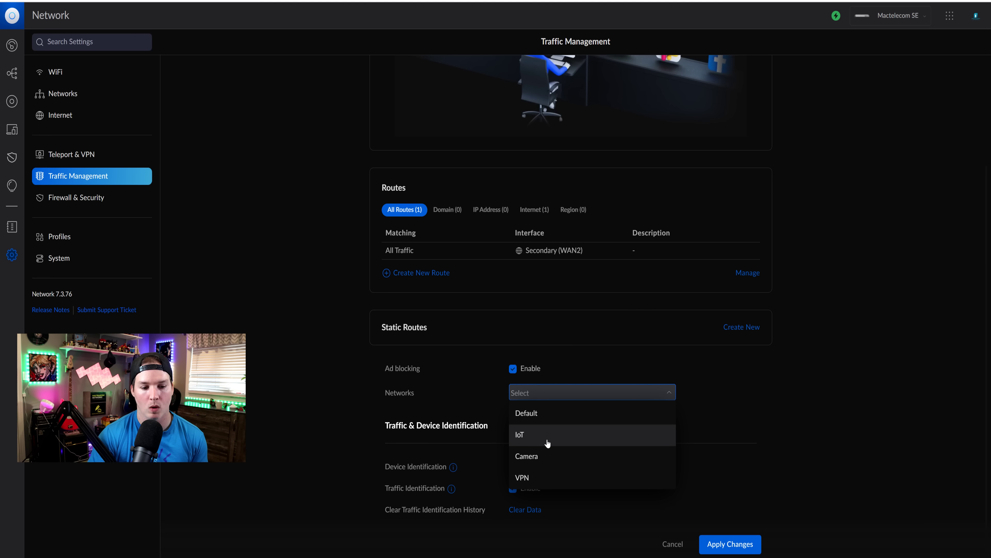
pyautogui.click(56, 259)
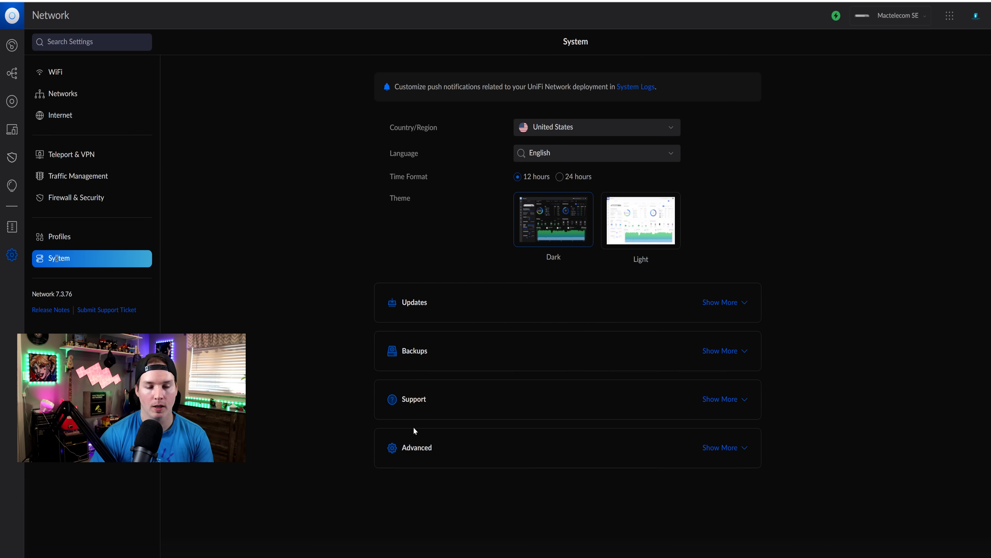
# Step: Expand Updates to show firmware checks and daily 3 AM automatic device updates
pyautogui.click(744, 303)
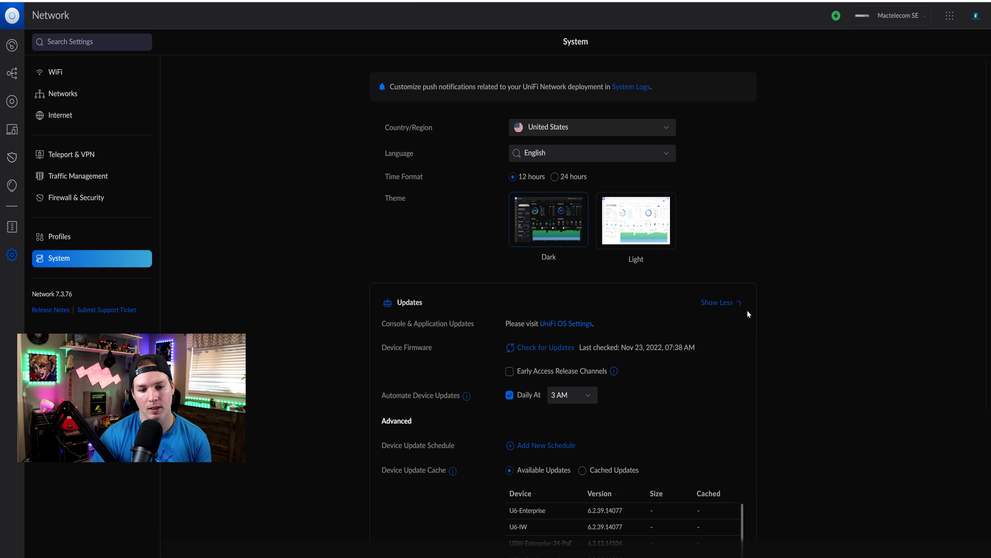
pyautogui.scroll(-4, 727, 343)
pyautogui.scroll(1, 728, 345)
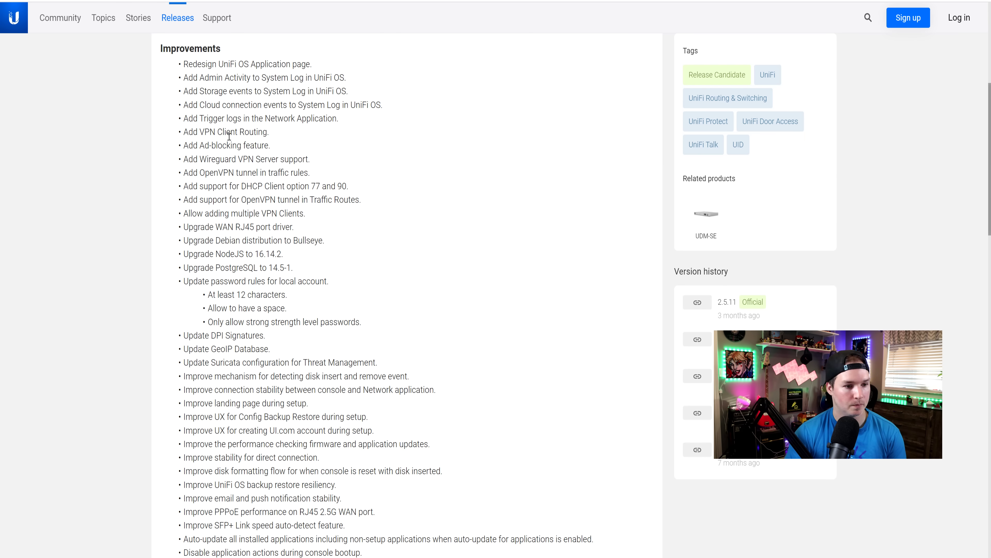
pyautogui.scroll(-4, 208, 354)
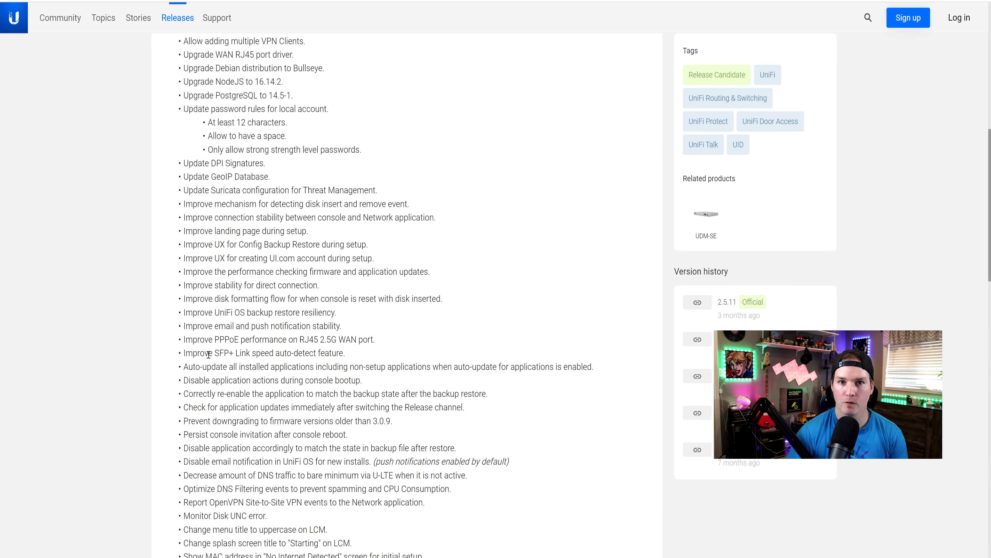